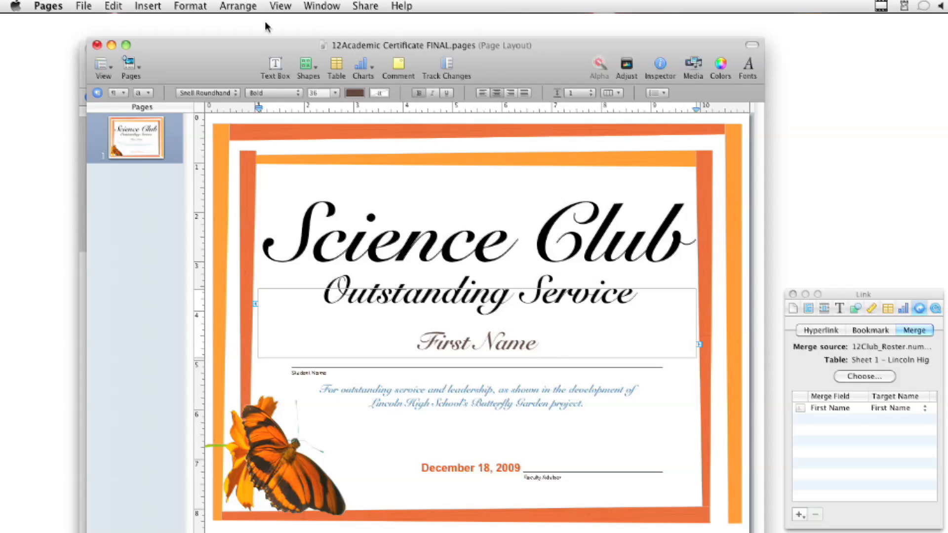
# Insert a Last Name merge field after the First Name field on the certificate.
pyautogui.click(147, 6)
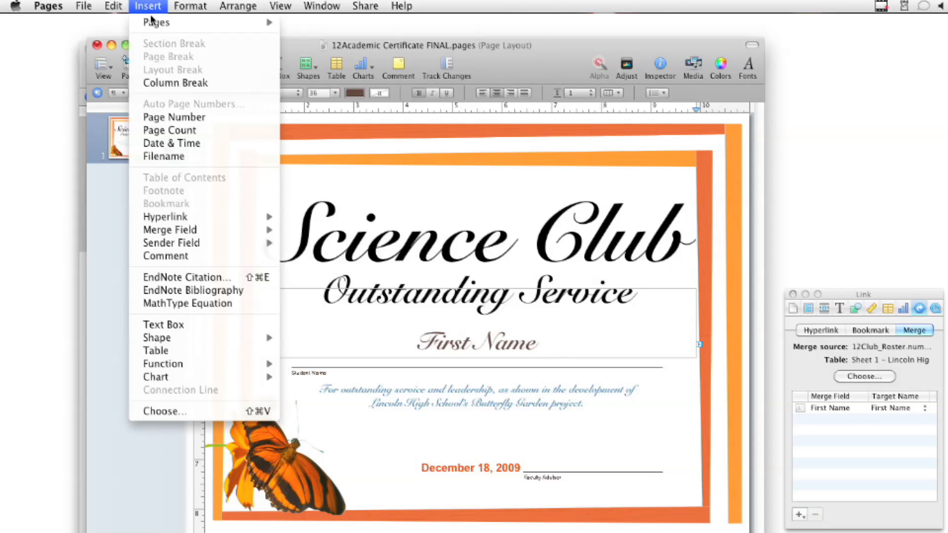
pyautogui.moveTo(232, 230)
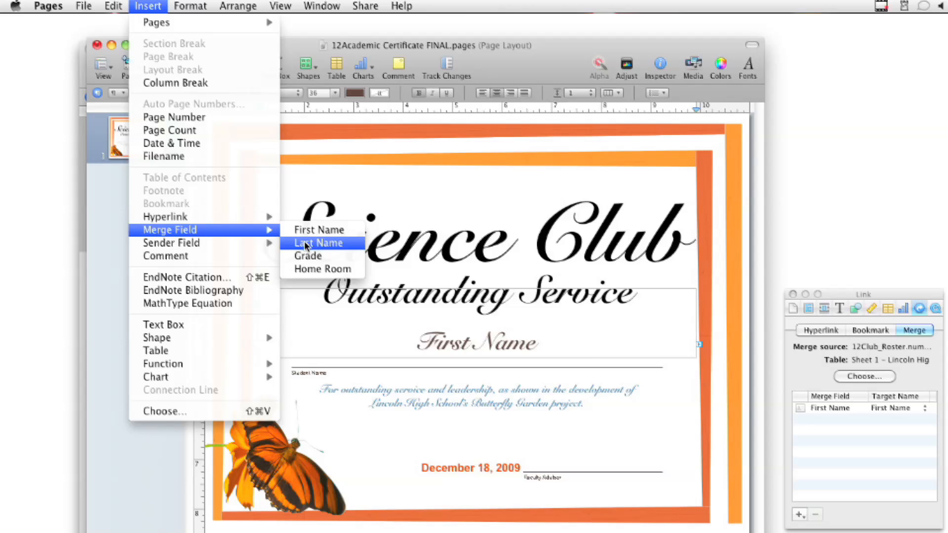
pyautogui.click(306, 243)
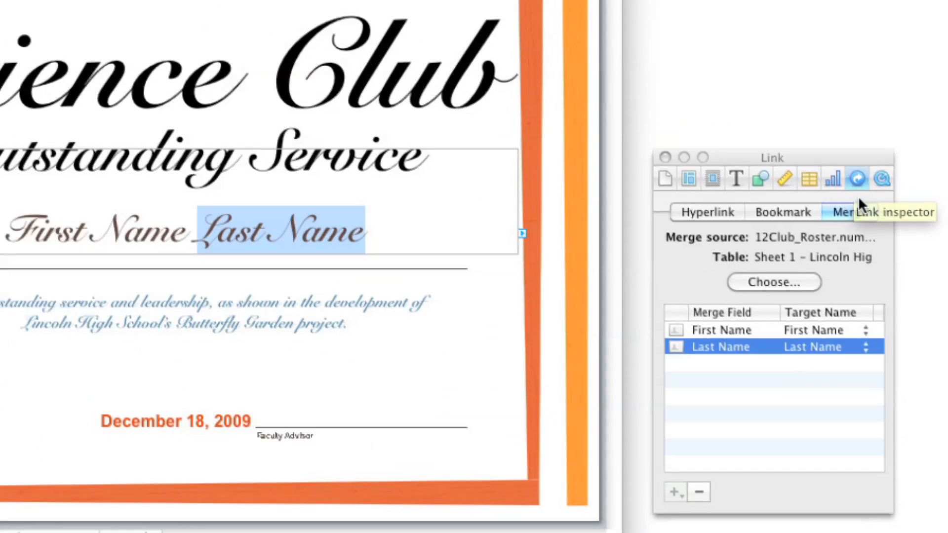
# Examine the target name options available for the First Name merge field.
pyautogui.click(718, 329)
pyautogui.click(862, 332)
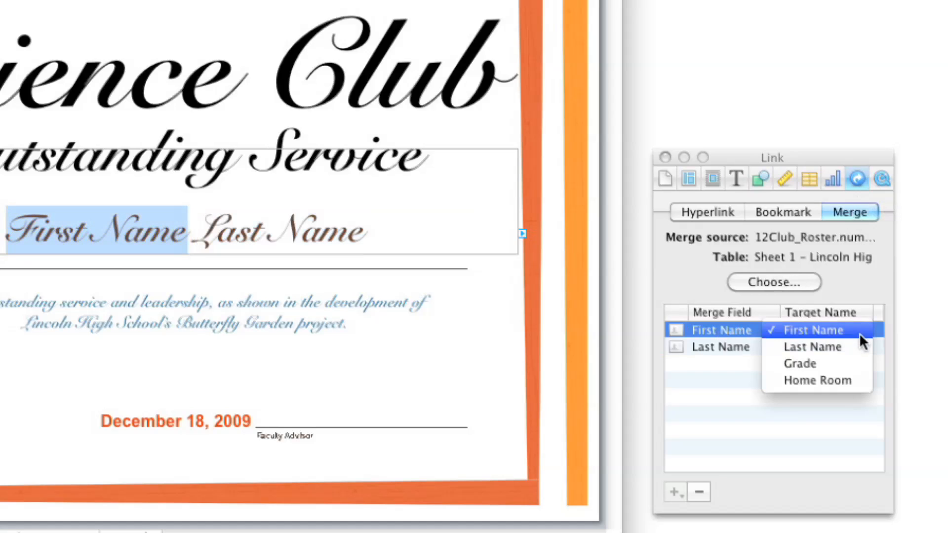
pyautogui.click(771, 441)
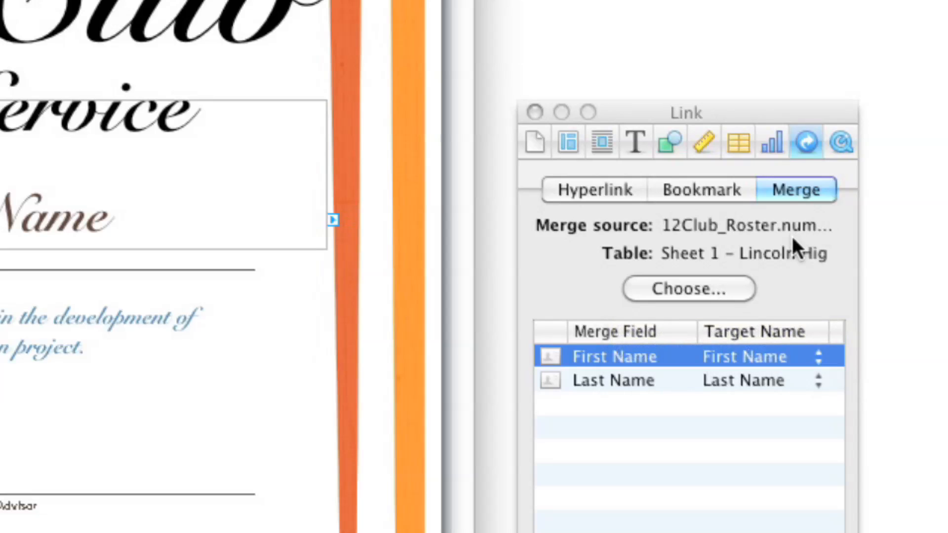
# Choose 12Club_Roster.numbers from the Lesson 12 folder as the merge source, using the Sheet 1 Lincoln High School table.
pyautogui.click(711, 283)
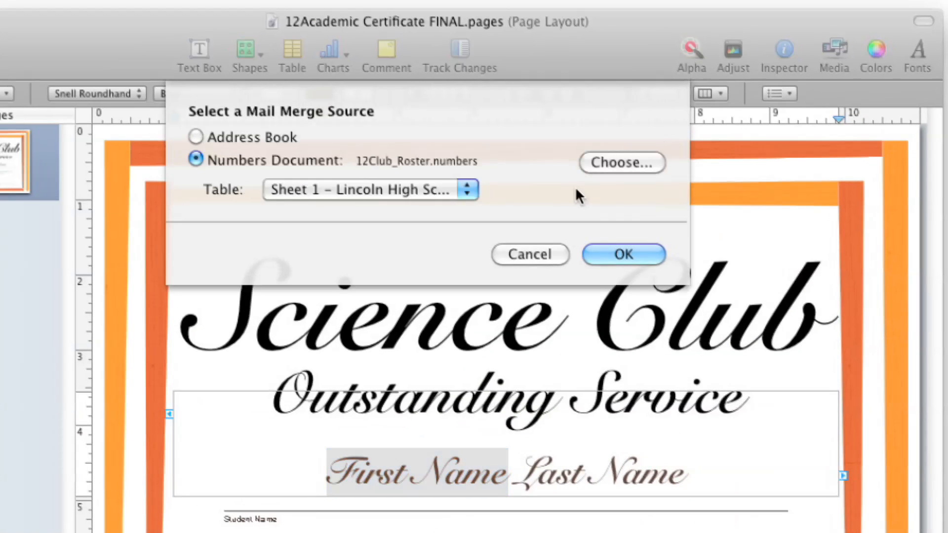
pyautogui.click(605, 163)
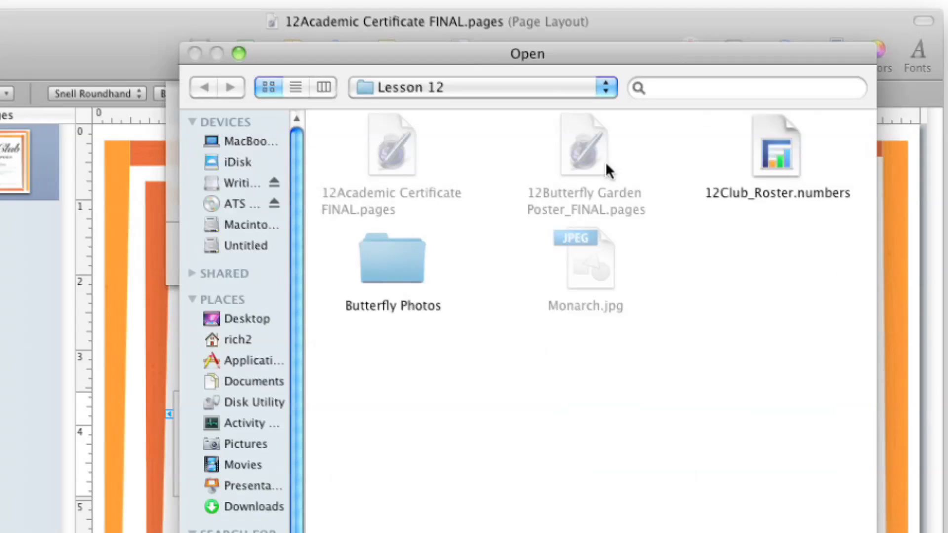
pyautogui.doubleClick(775, 167)
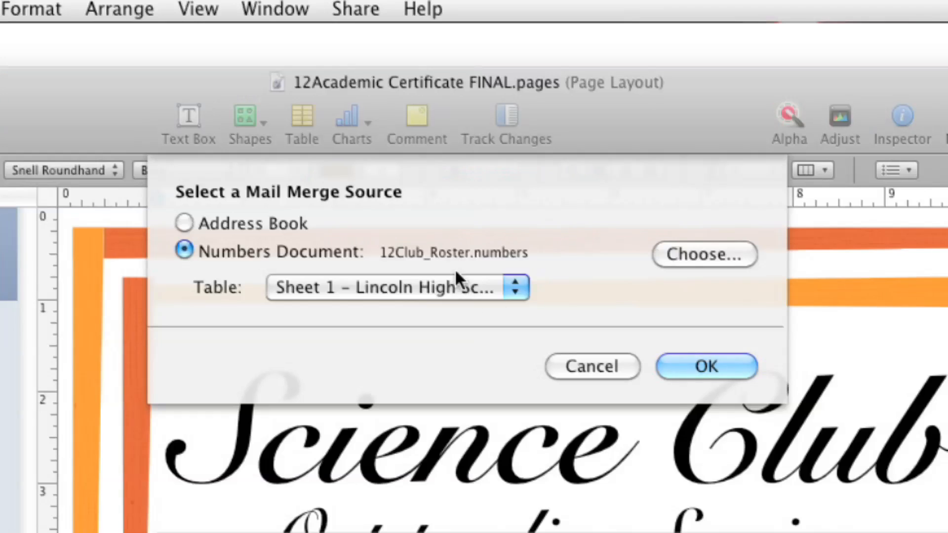
pyautogui.click(455, 276)
pyautogui.click(541, 264)
pyautogui.click(706, 367)
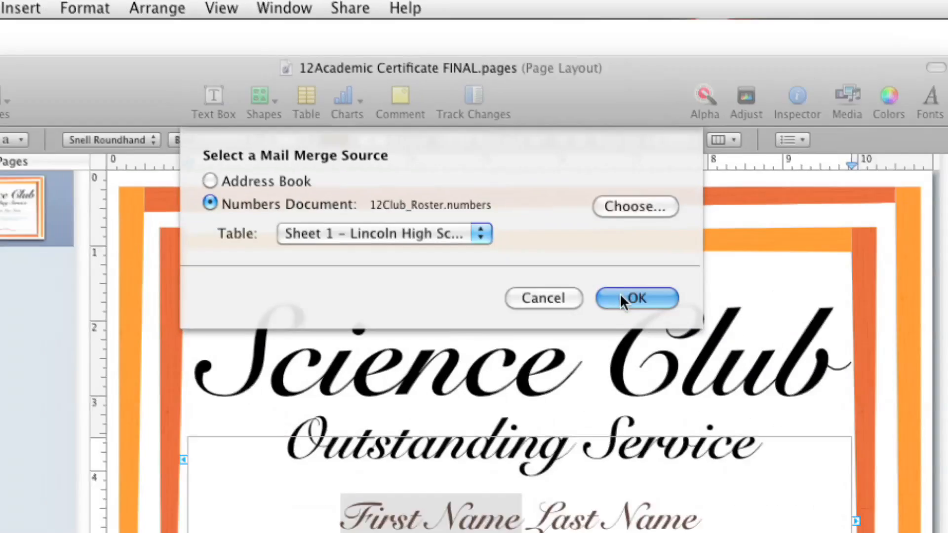
# Switch to Finder, close the Applications window and preview the contents of 12Club_Roster.numbers in the Lesson 12 folder.
pyautogui.press('super+Tab')
pyautogui.press('super+Tab')
pyautogui.press('super+Tab')
pyautogui.press('super+Tab')
pyautogui.press('super+Tab')
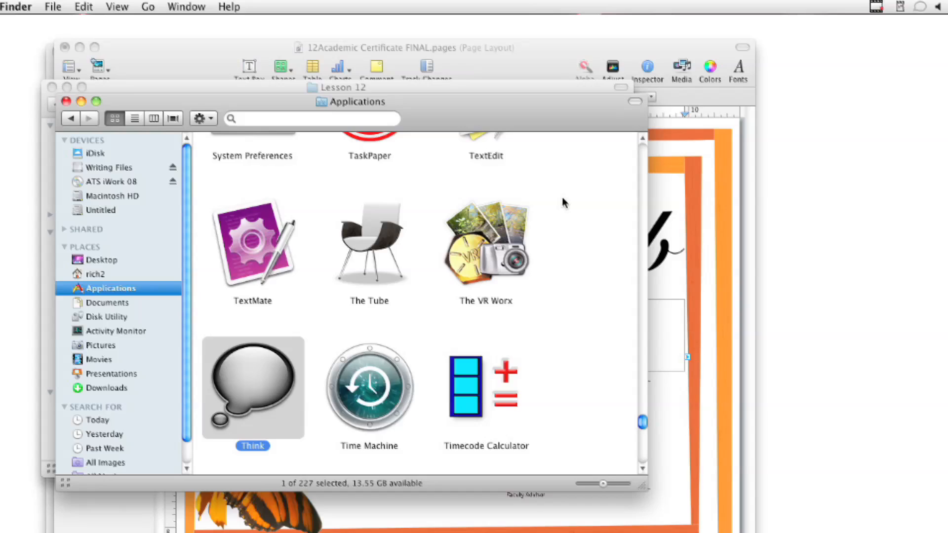
pyautogui.press('super+w')
pyautogui.click(476, 183)
pyautogui.press('space')
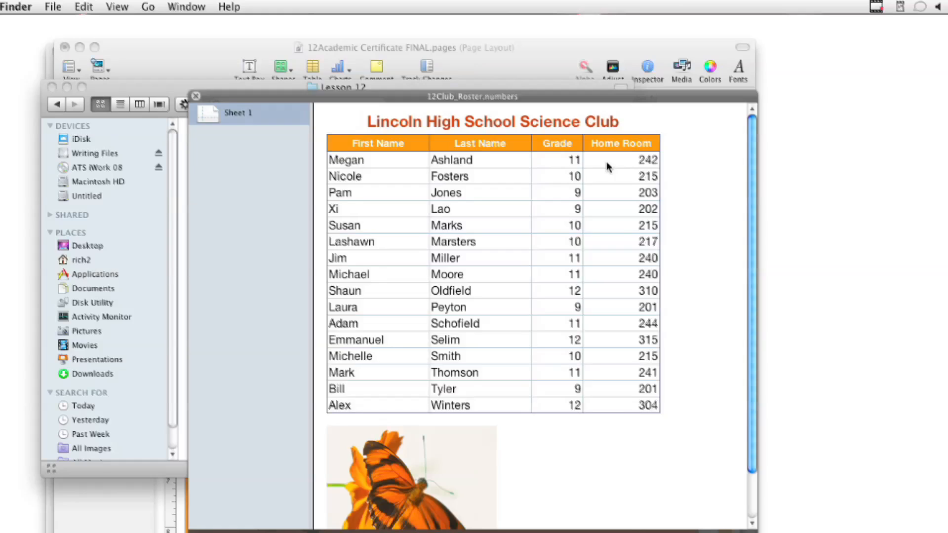
pyautogui.press('space')
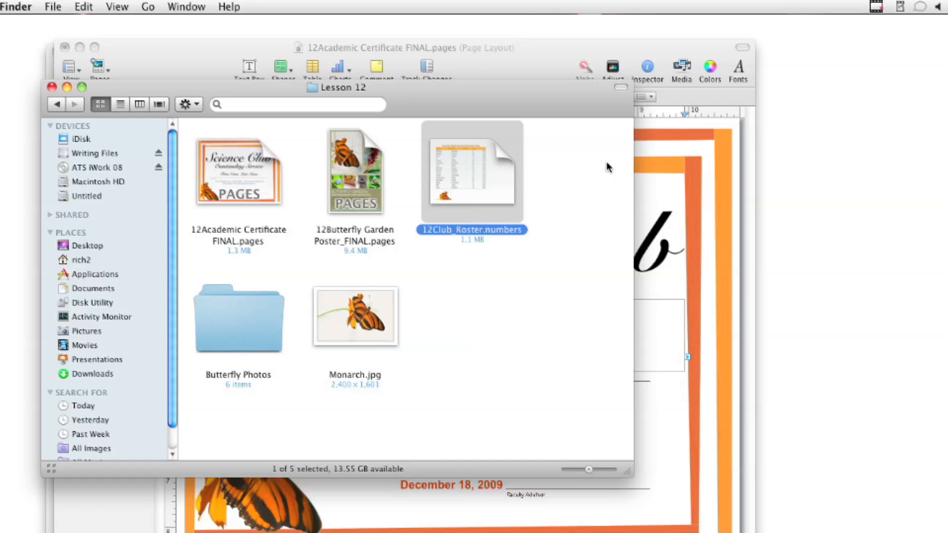
# Return to the certificate in Pages, search this Mac for "rmh sig" and insert the RMH Sig.tif image from the Logos folder.
pyautogui.click(706, 265)
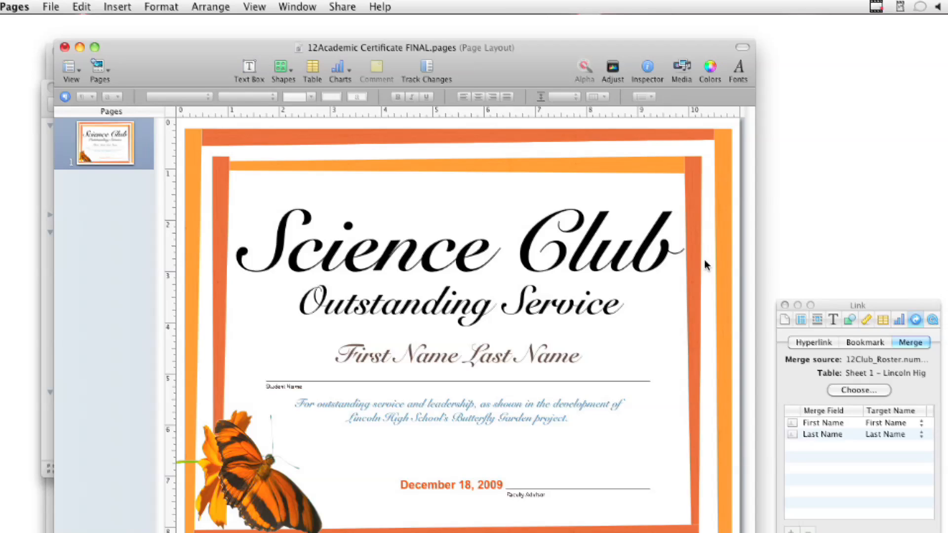
pyautogui.press('super+shift+v')
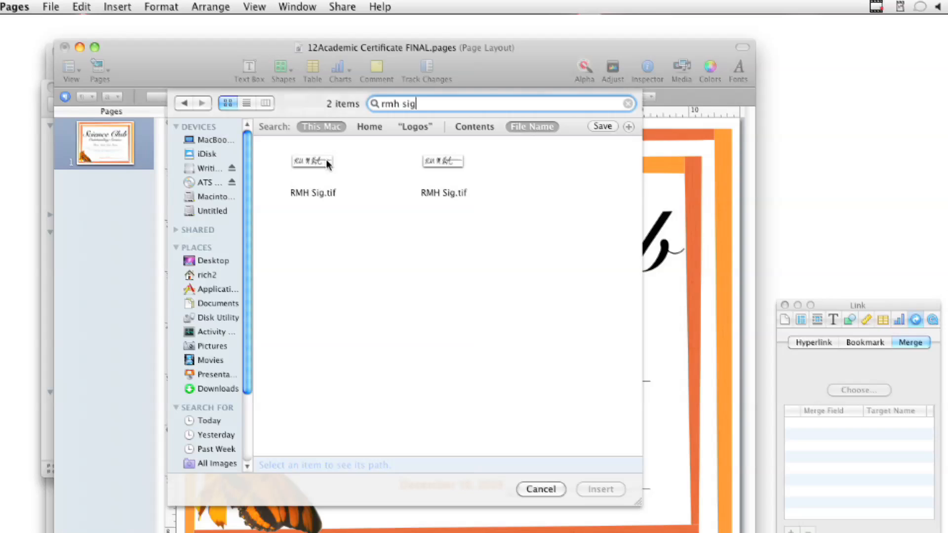
pyautogui.click(321, 162)
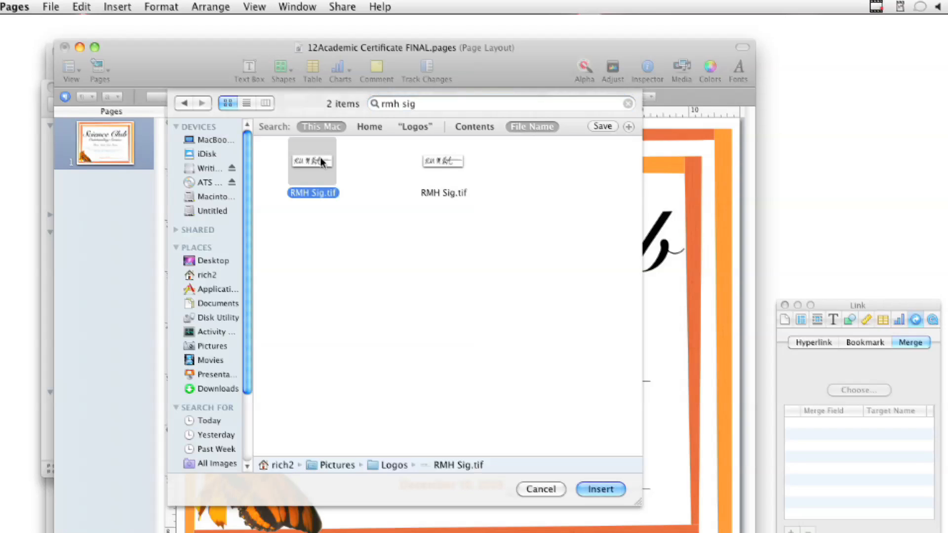
pyautogui.doubleClick(321, 161)
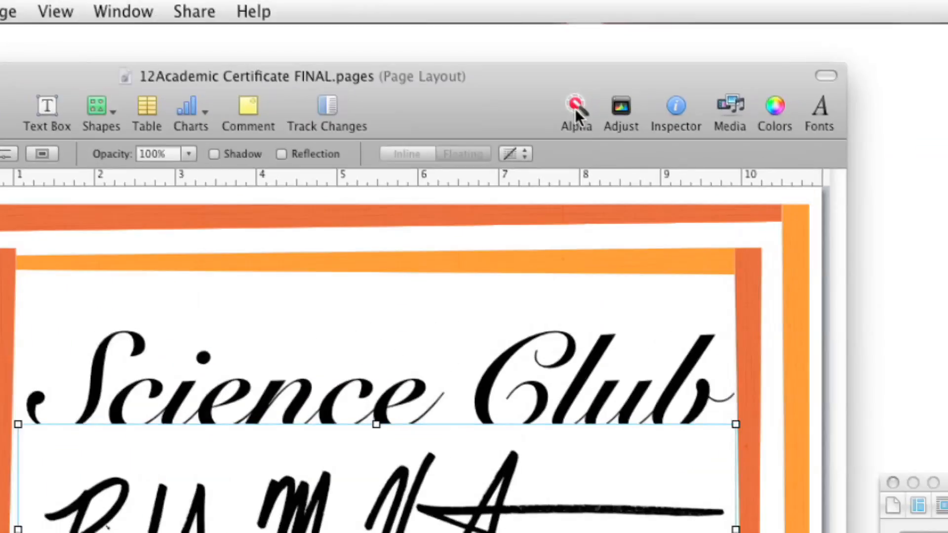
# Make the white background of the signature image transparent with Instant Alpha.
pyautogui.click(585, 66)
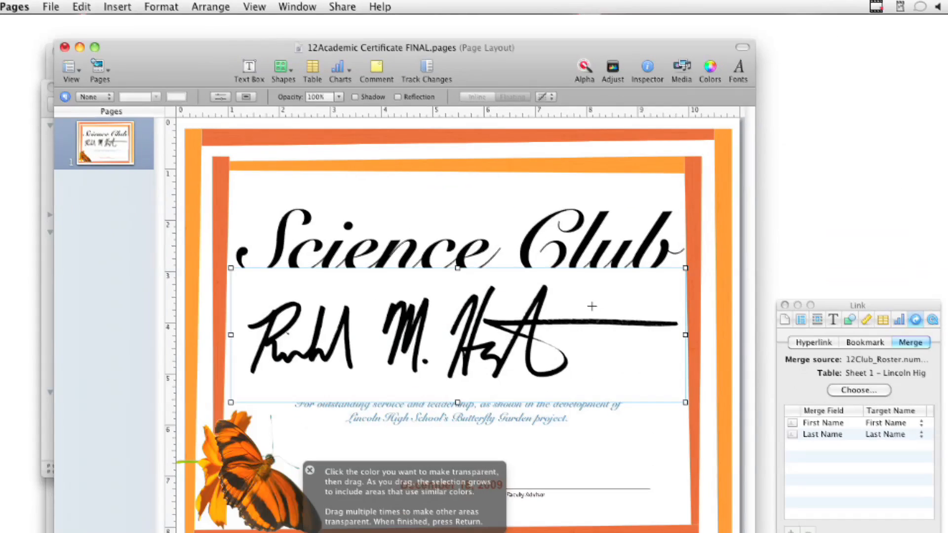
pyautogui.moveTo(592, 306)
pyautogui.mouseDown()
pyautogui.moveTo(602, 308)
pyautogui.moveTo(565, 342)
pyautogui.mouseUp()
pyautogui.click(543, 357)
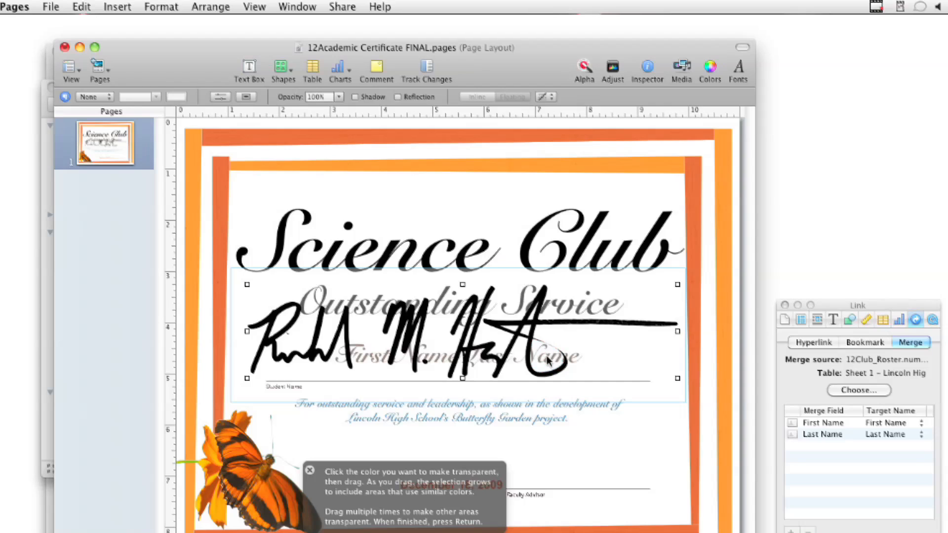
pyautogui.press('Return')
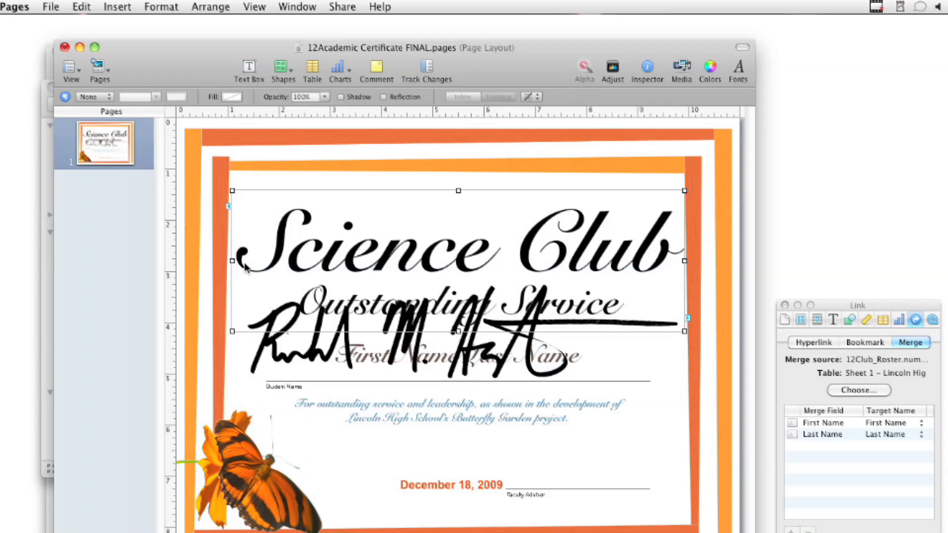
# Shrink the signature image and place it on the Faculty Advisor line beside the date.
pyautogui.moveTo(232, 300); pyautogui.dragTo(329, 352)
pyautogui.press('super+z')
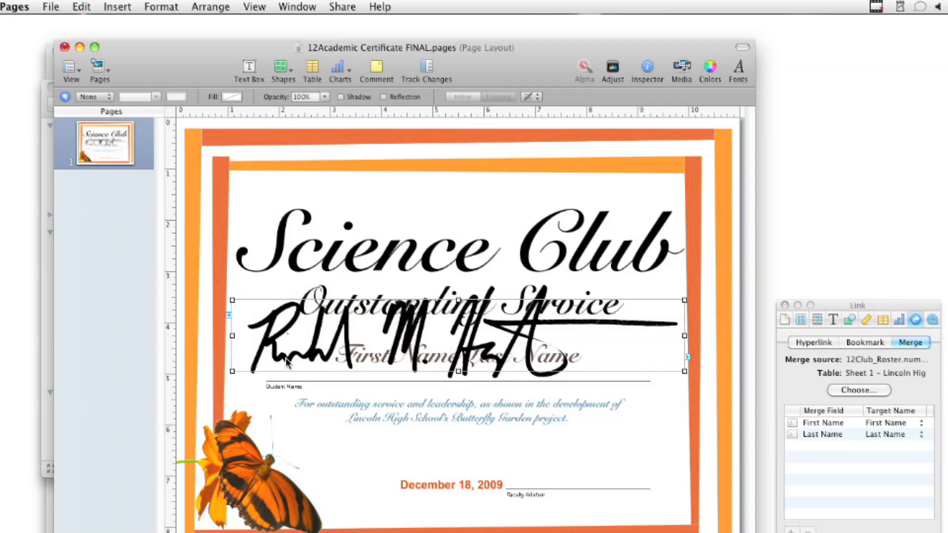
pyautogui.click(273, 345)
pyautogui.moveTo(273, 346)
pyautogui.mouseDown()
pyautogui.moveTo(335, 412)
pyautogui.moveTo(335, 459)
pyautogui.mouseUp()
pyautogui.moveTo(309, 397)
pyautogui.mouseDown()
pyautogui.moveTo(398, 387)
pyautogui.moveTo(476, 393)
pyautogui.moveTo(499, 468)
pyautogui.moveTo(550, 492)
pyautogui.mouseUp()
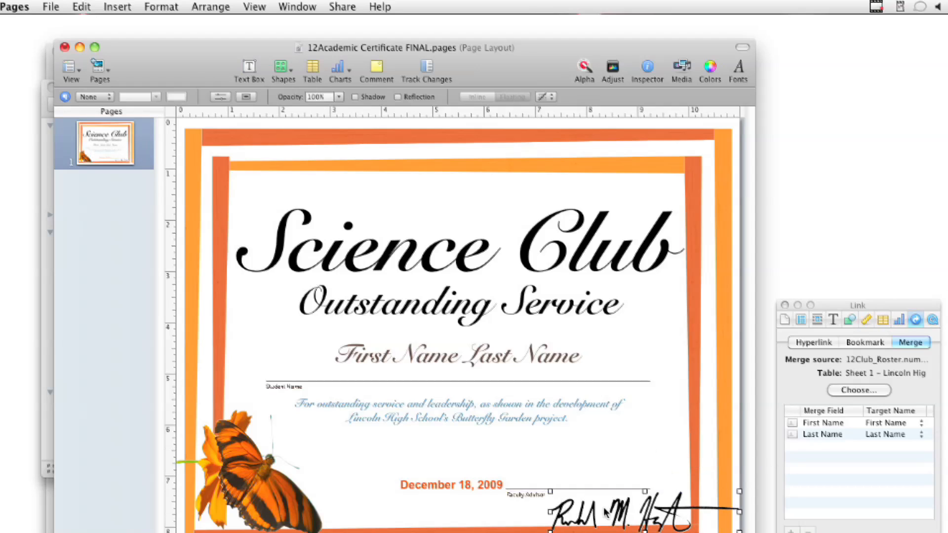
pyautogui.moveTo(626, 510); pyautogui.dragTo(589, 464)
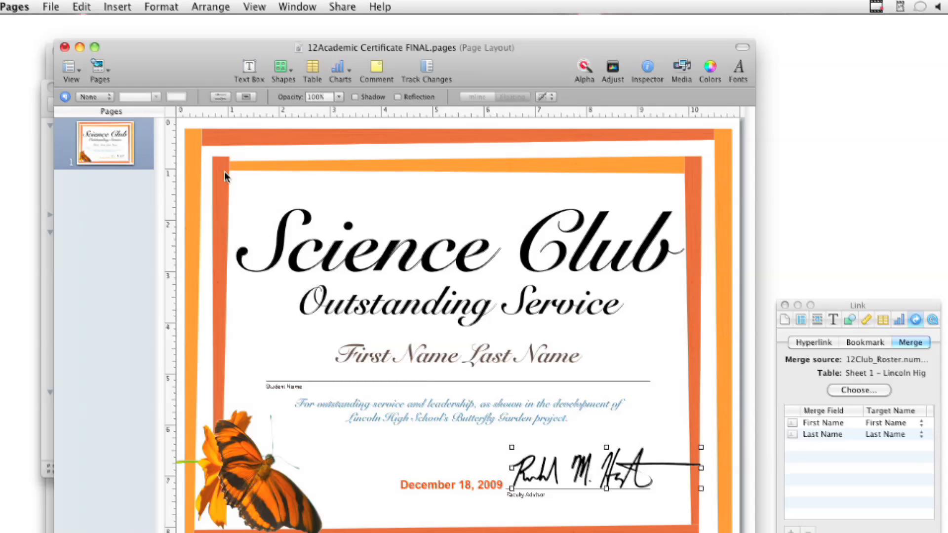
# Open the Mail Merge settings for the certificate.
pyautogui.click(85, 7)
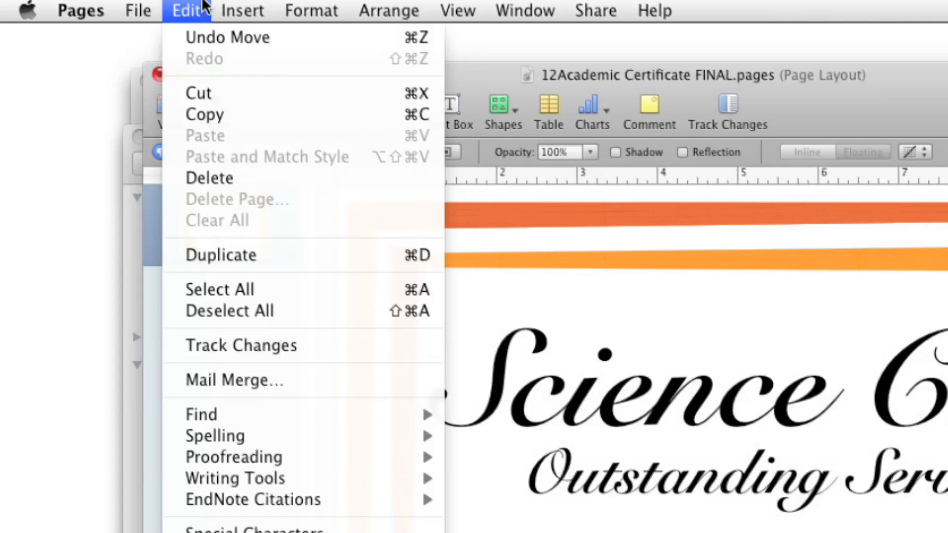
pyautogui.click(246, 374)
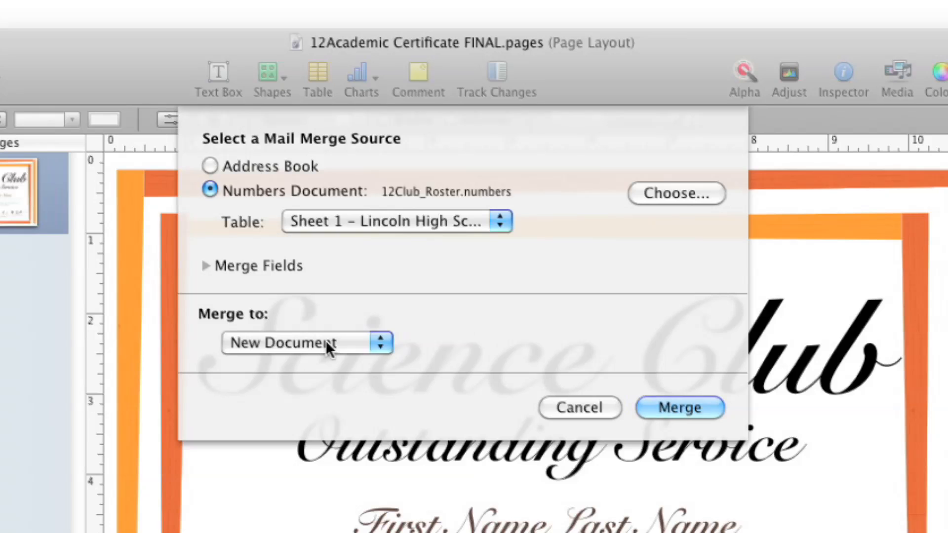
# Try Address Book as the mail merge source and switch back to the Numbers document 12Club_Roster.numbers.
pyautogui.click(300, 163)
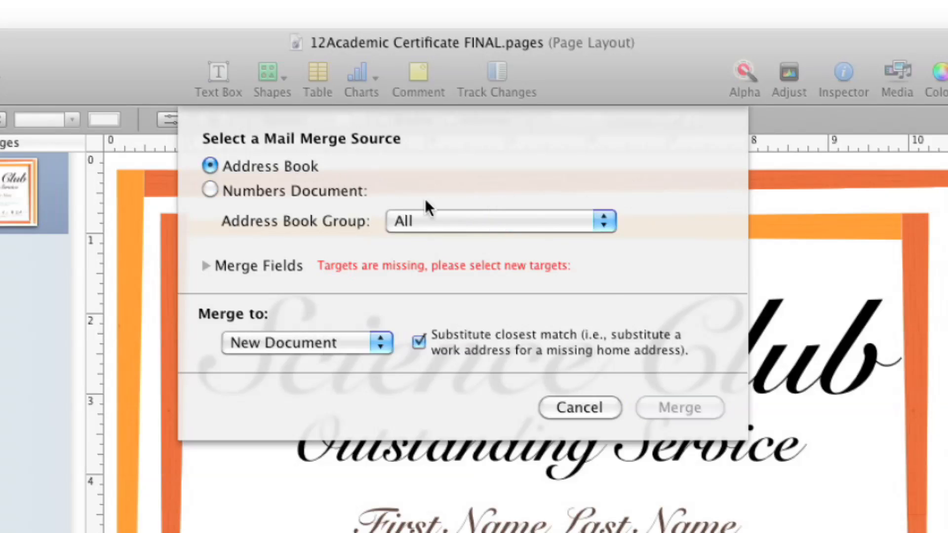
pyautogui.click(432, 220)
pyautogui.click(344, 196)
pyautogui.click(302, 192)
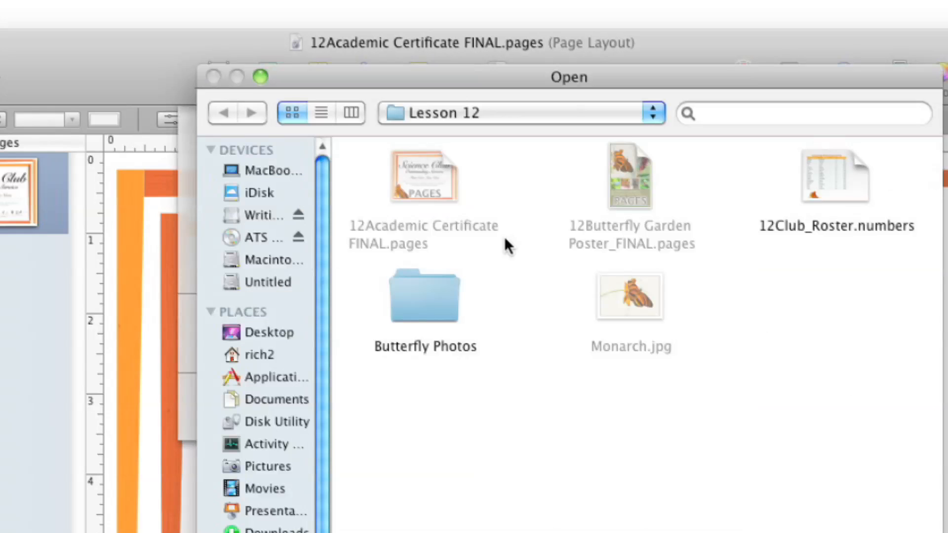
pyautogui.click(850, 179)
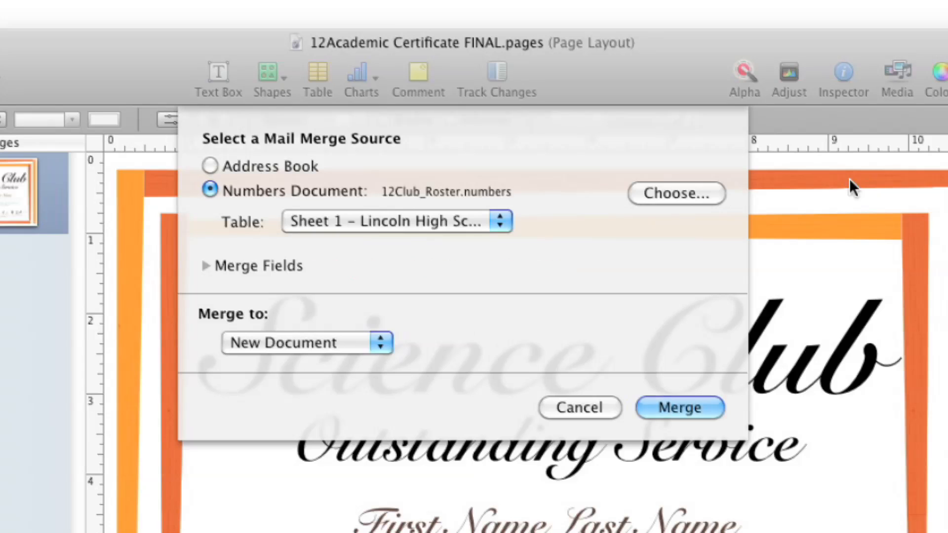
# Expand the merge fields to check their targets and merge the certificates to a new document.
pyautogui.click(205, 266)
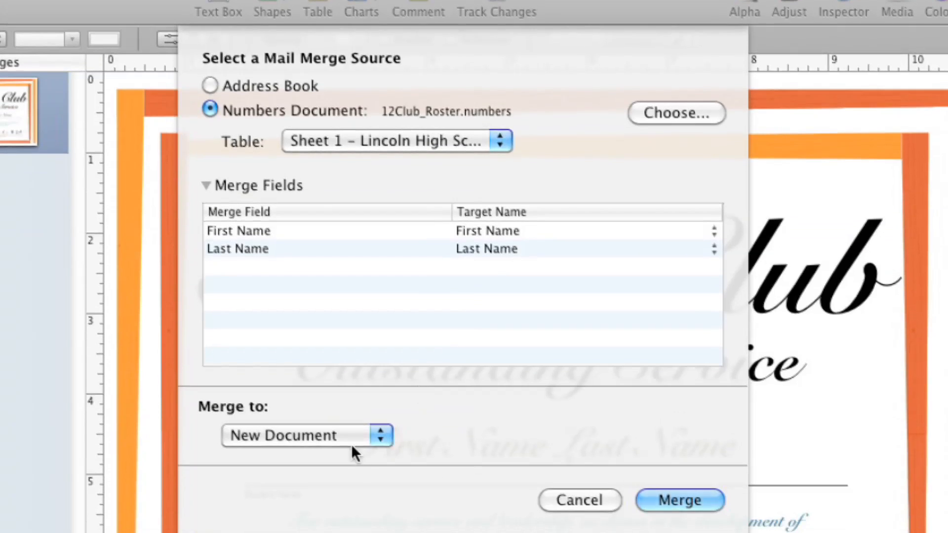
pyautogui.click(346, 439)
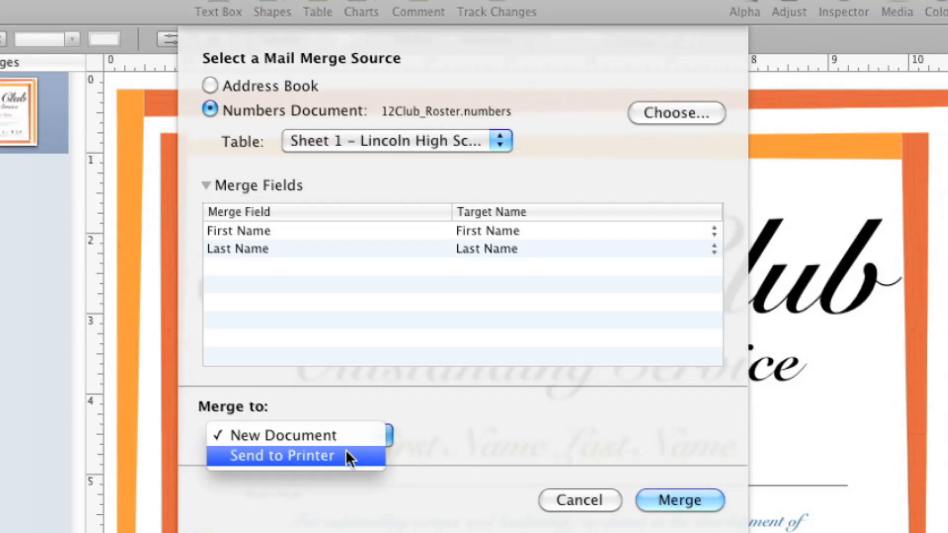
pyautogui.click(369, 438)
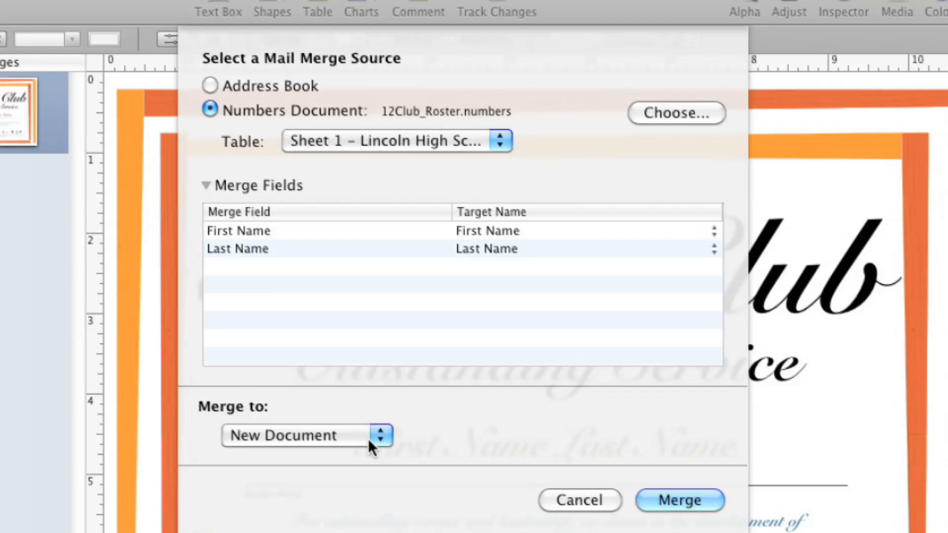
pyautogui.press('Return')
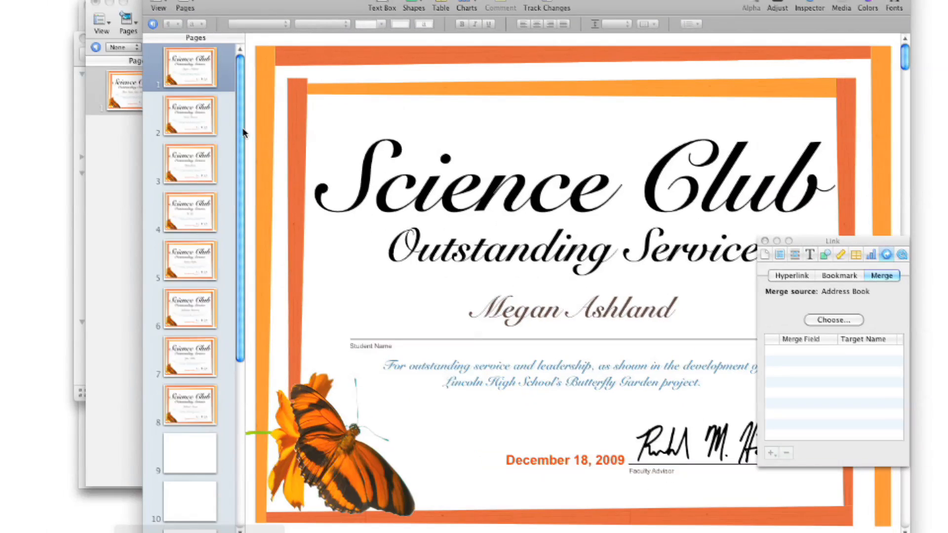
# Check the merged student names on pages 2 and 3 of the new document.
pyautogui.click(203, 116)
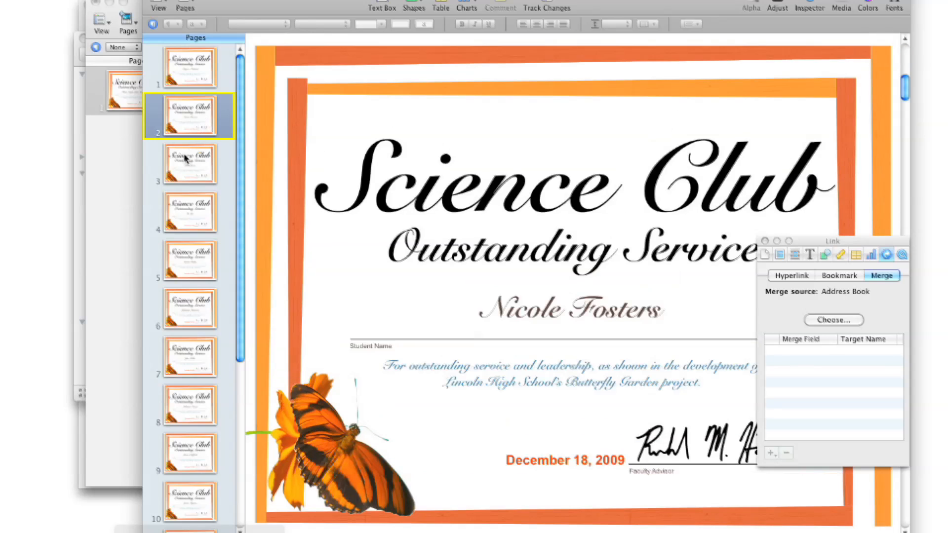
pyautogui.click(184, 157)
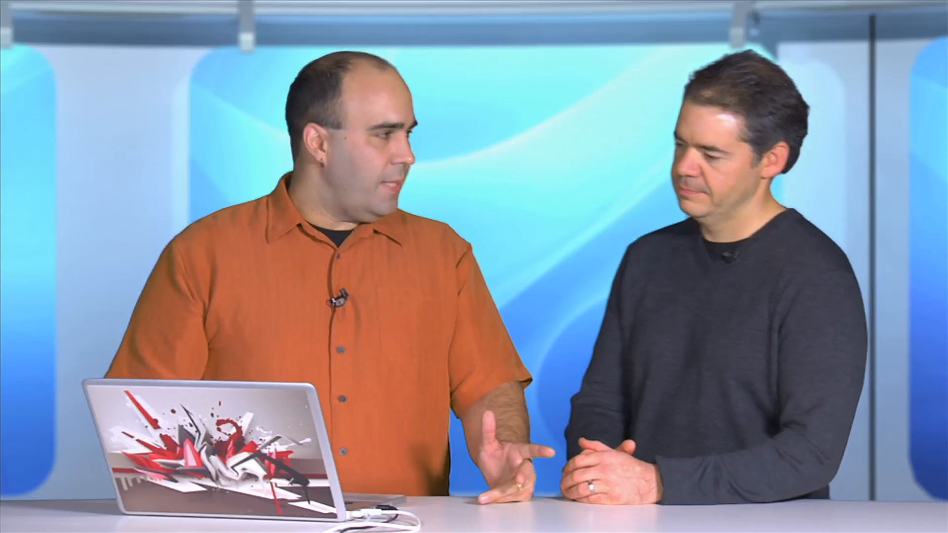